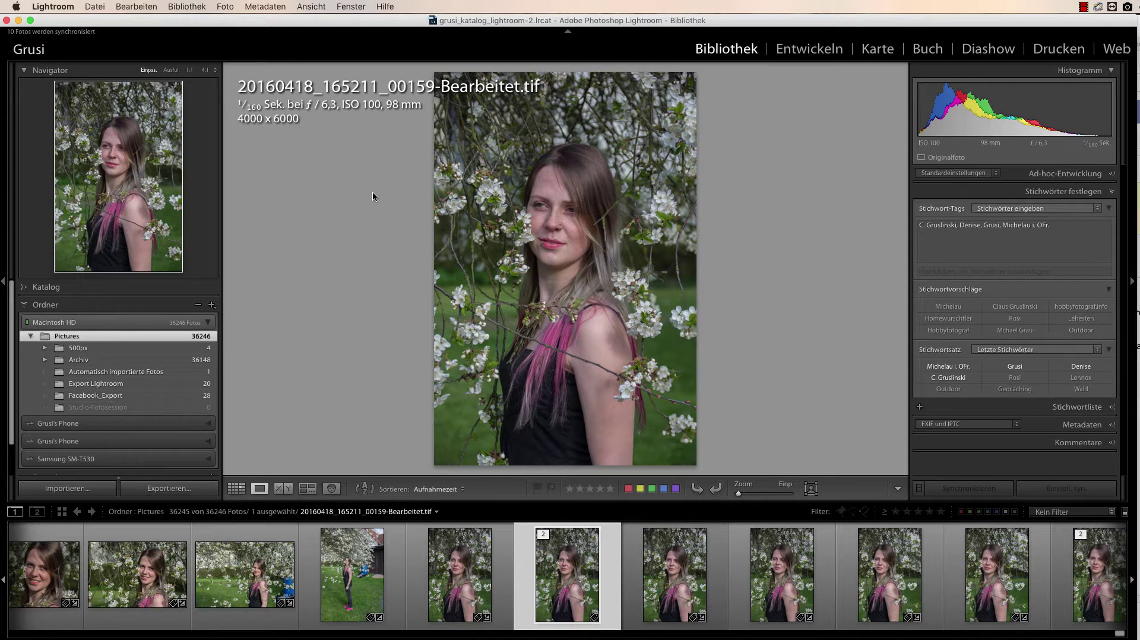
Open Lightroom Preferences at the External Editing (Externe Bearbeitung) tab
click(64, 8)
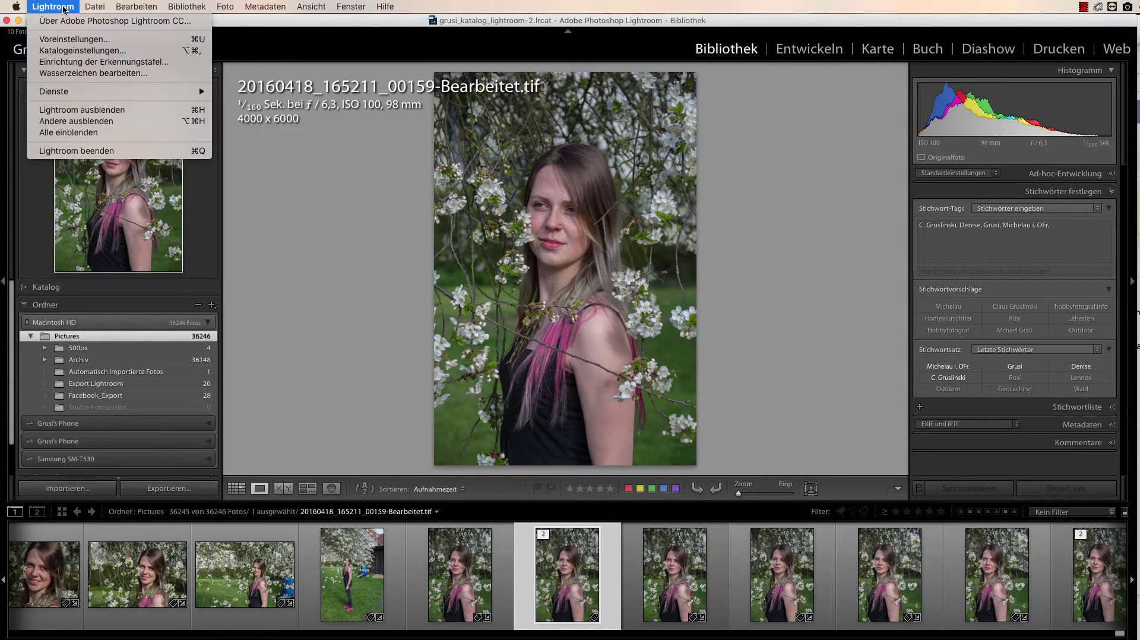
click(65, 40)
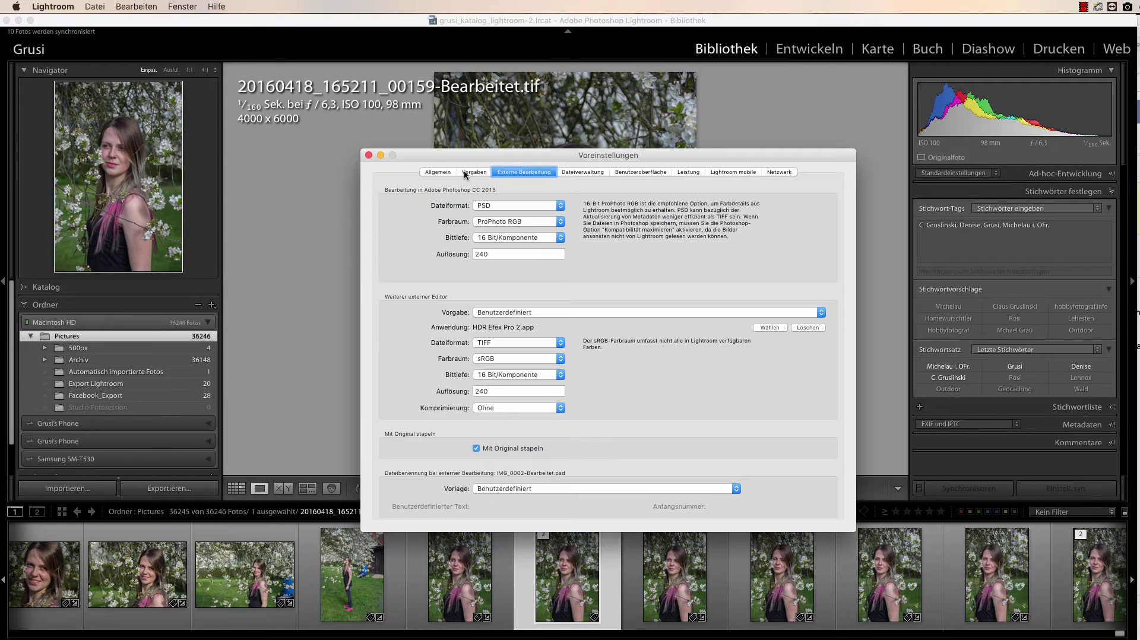
drag(456, 155, 434, 126)
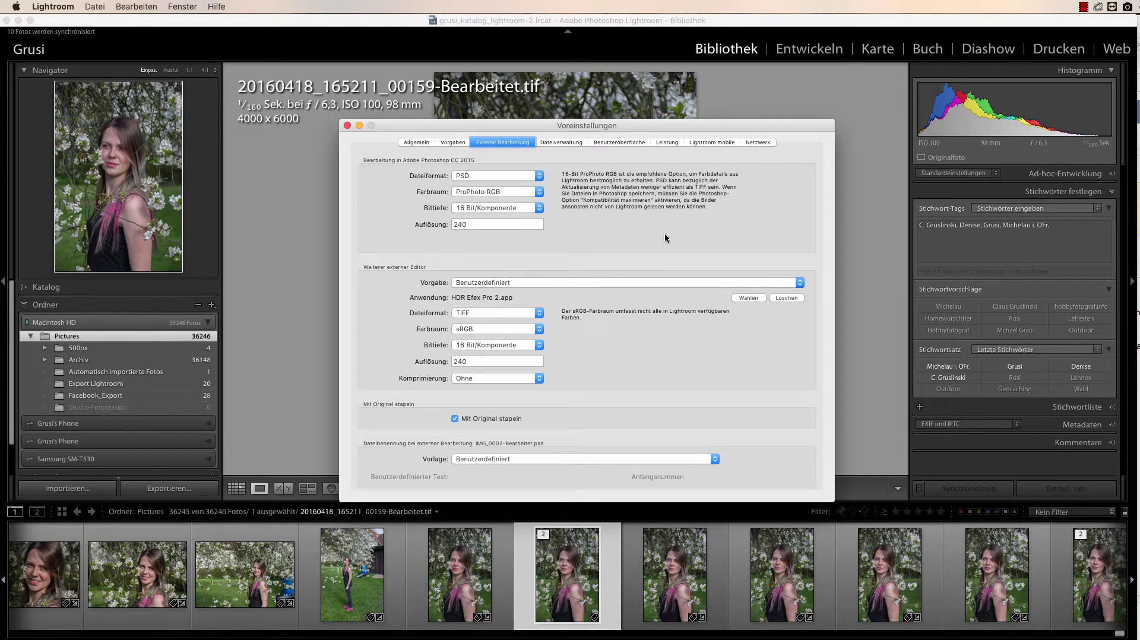
click(416, 143)
click(488, 143)
Choose HDR Efex Pro 2.app from the Nik Collection folder as the additional external editor
click(751, 298)
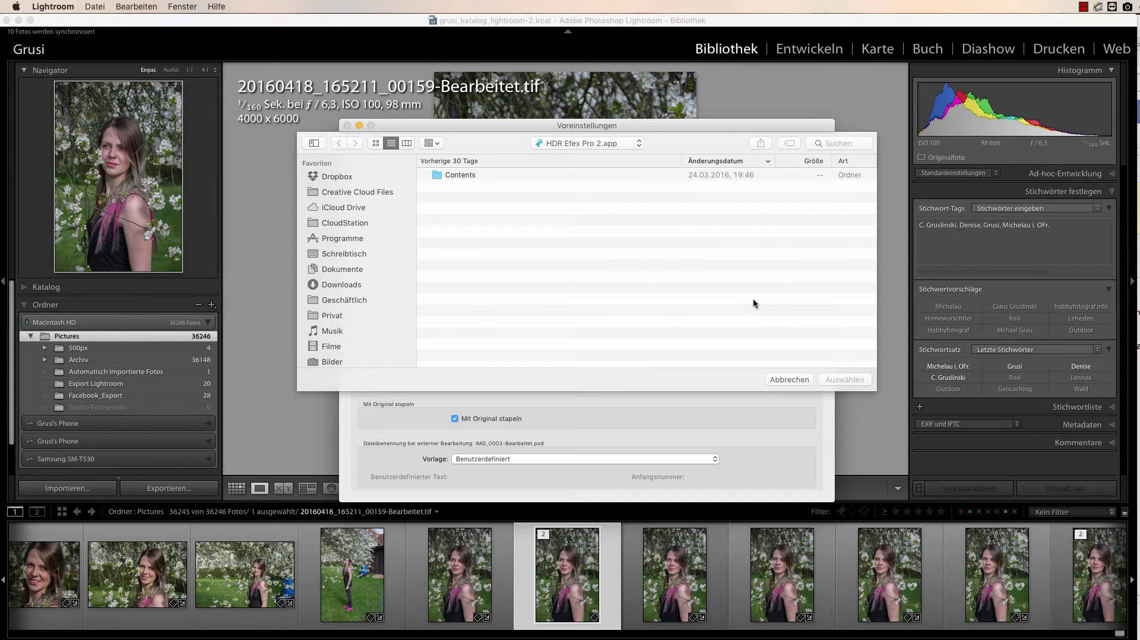
key(super+Up)
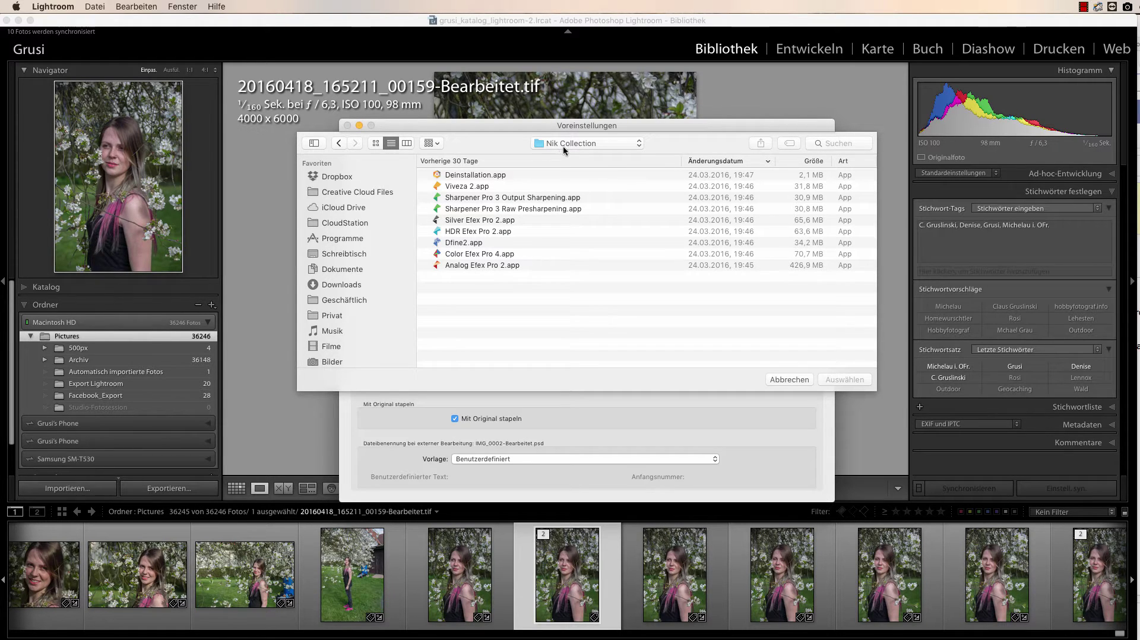
click(491, 234)
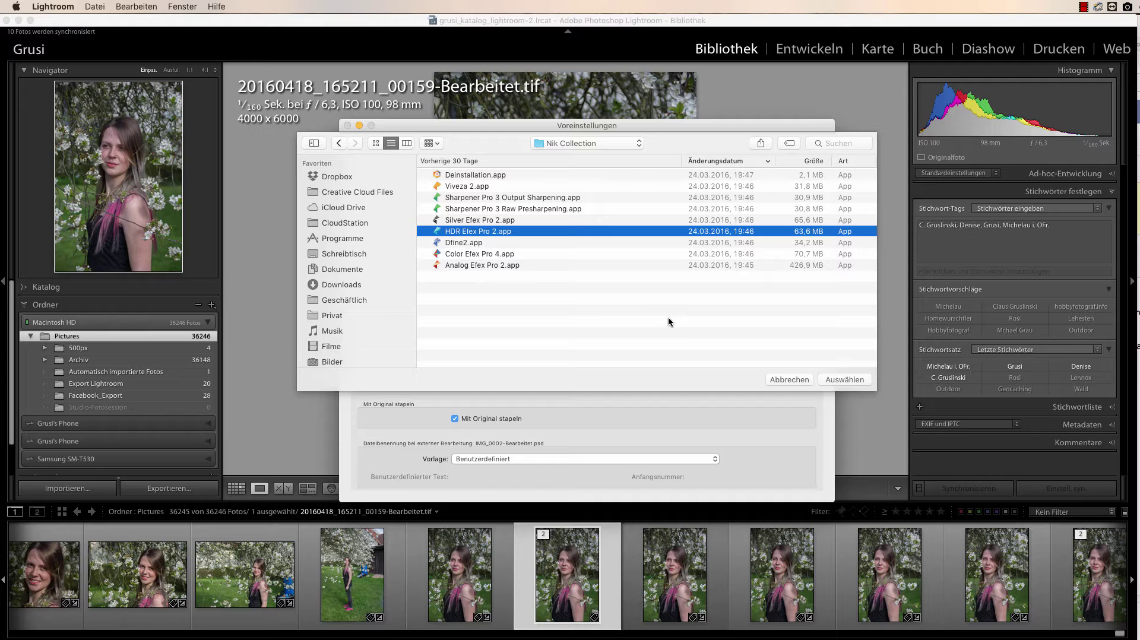
click(827, 383)
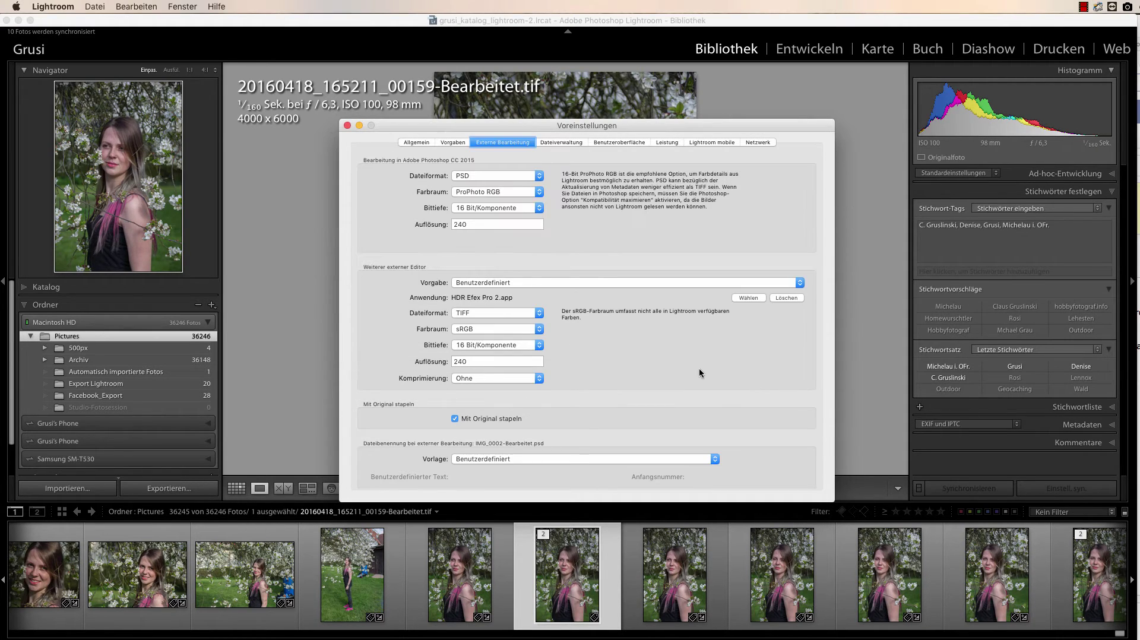
Save the current external-editor settings as a new preset named 'HDR Efex Pro 2'
click(799, 284)
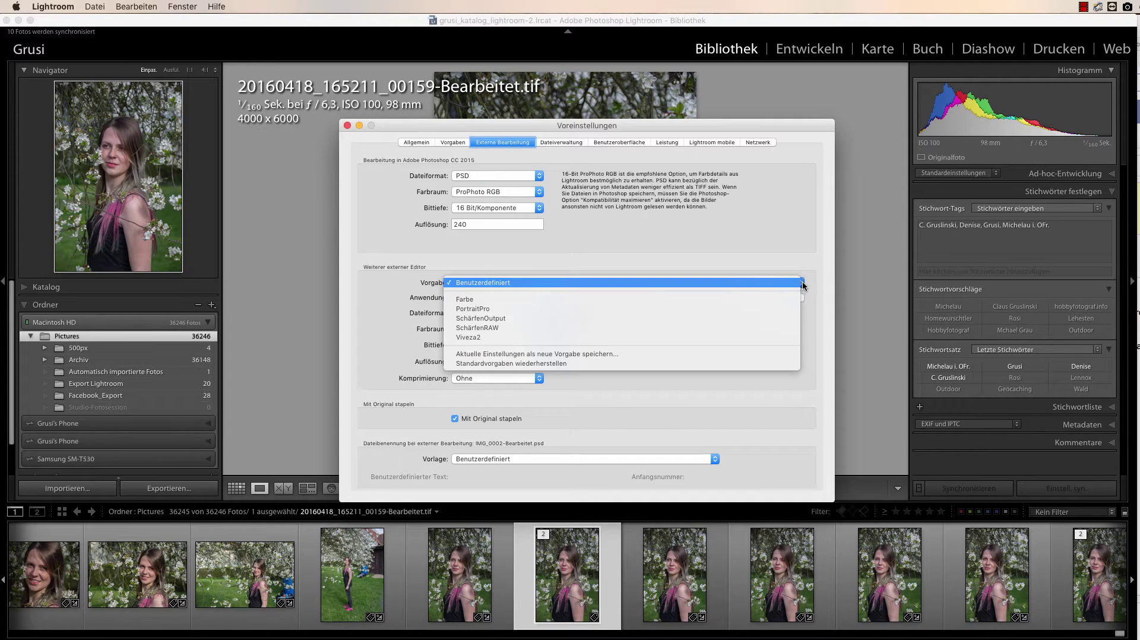
click(581, 354)
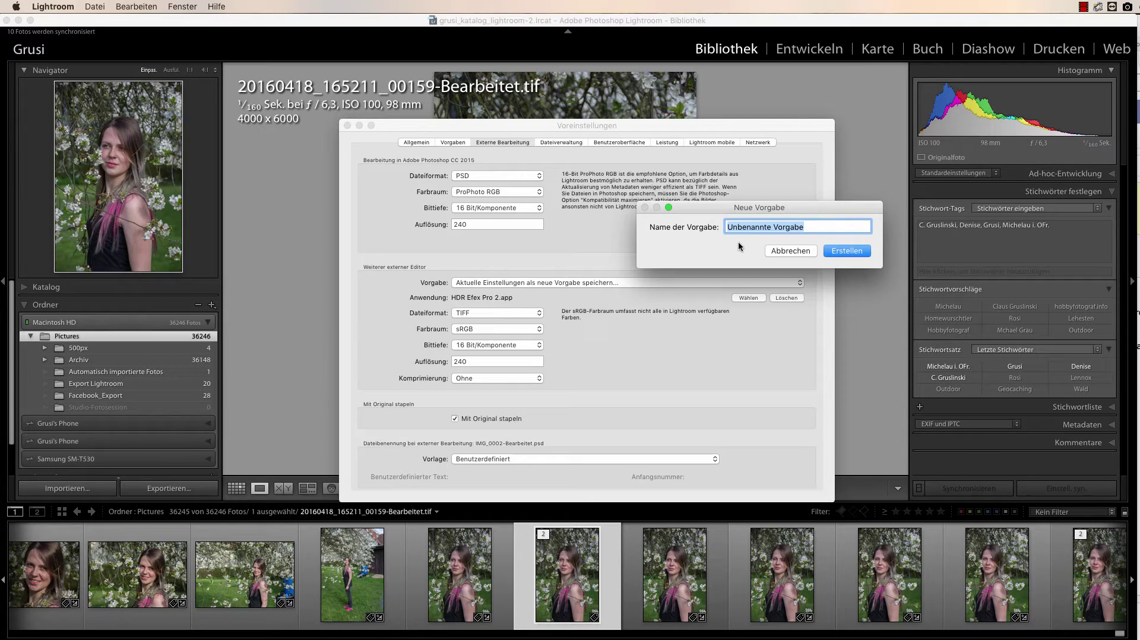
text(HDR )
text(Efex )
text(Pro )
text(2)
key(Return)
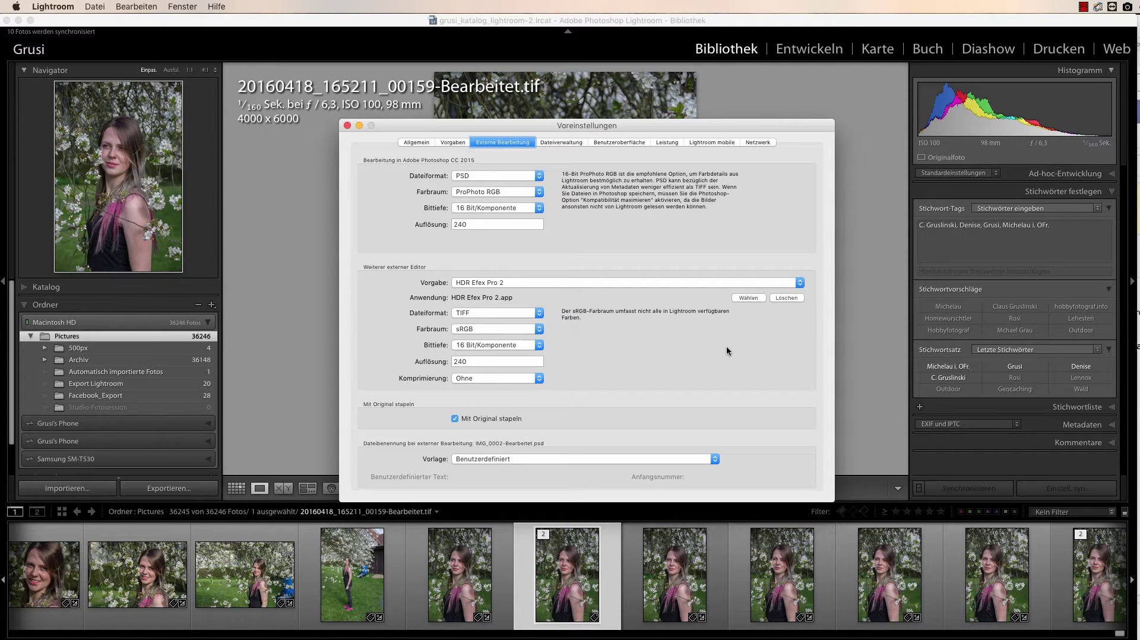
Close Preferences and send a copy of the portrait with Lightroom adjustments to HDR Efex Pro 2
click(347, 125)
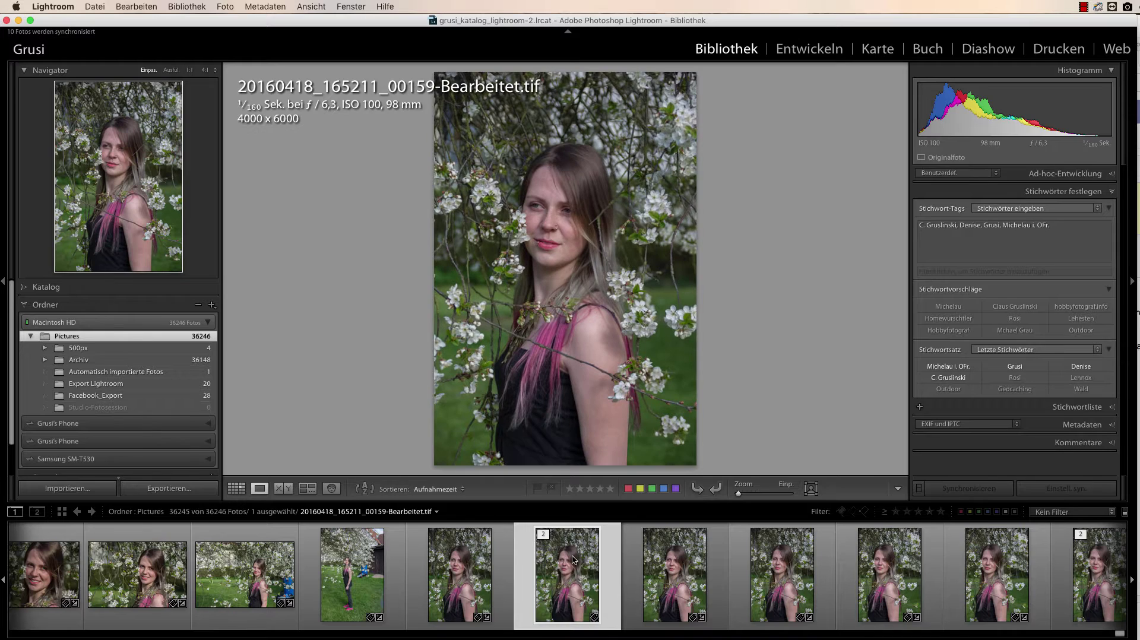
right_click(571, 560)
mouse_move(623, 561)
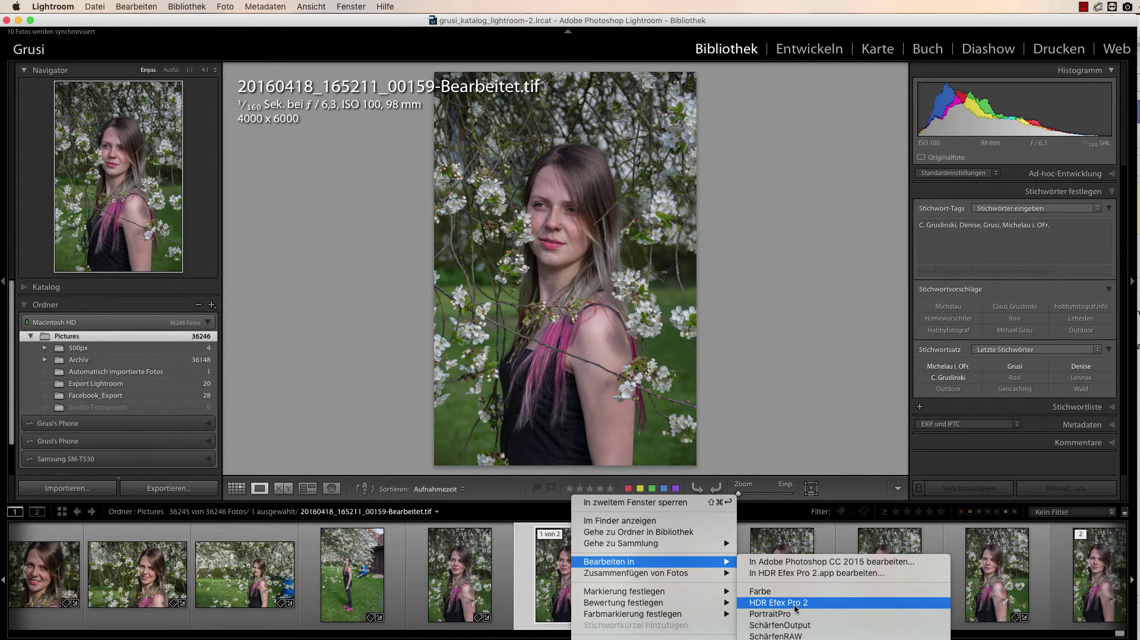
click(795, 604)
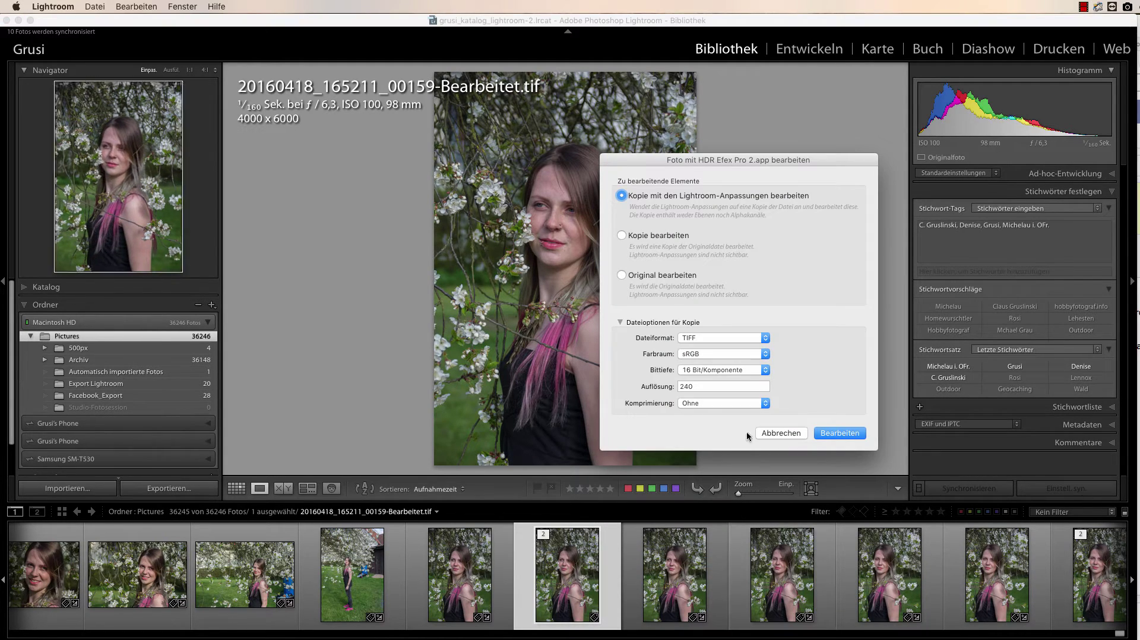
click(840, 434)
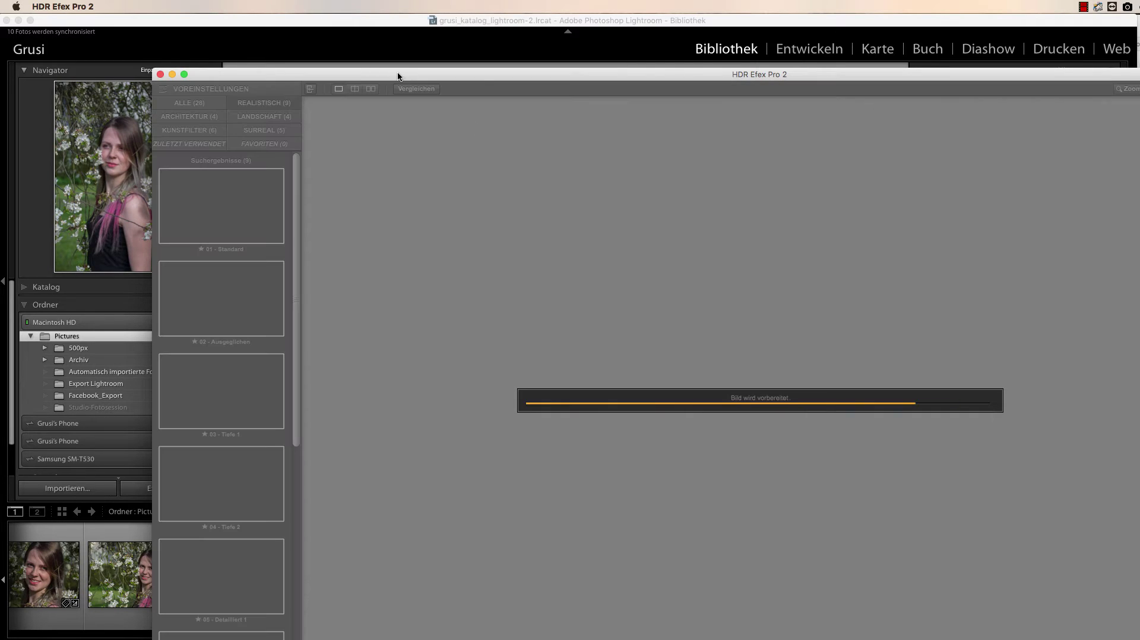
Move the HDR Efex Pro 2 window aside, then close it to return to Lightroom
drag(397, 75, 240, 16)
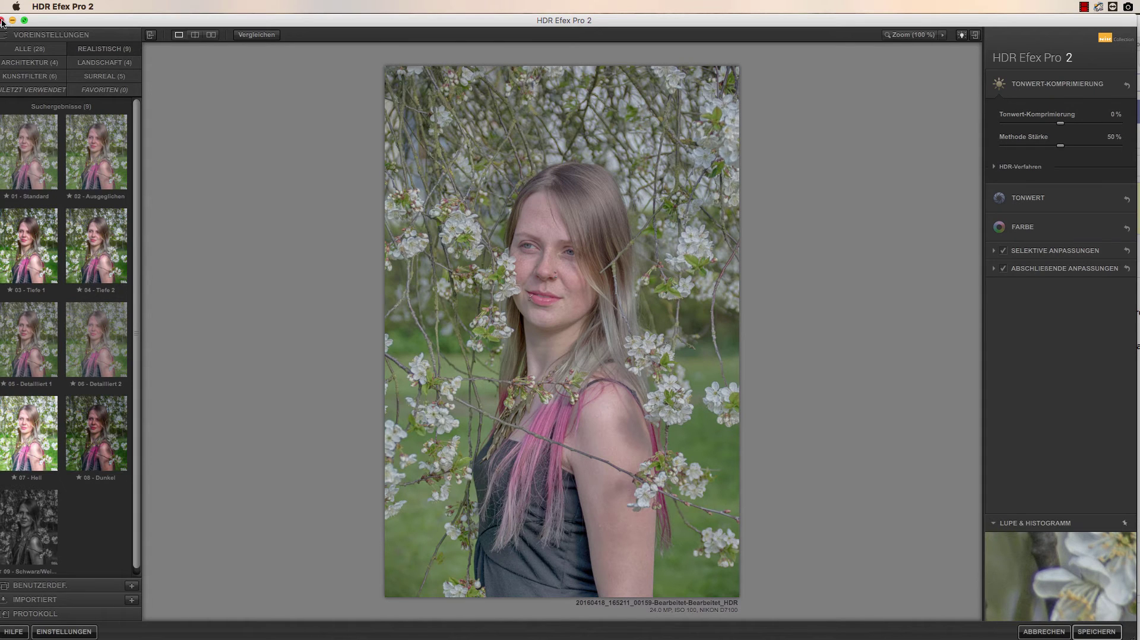
click(2, 20)
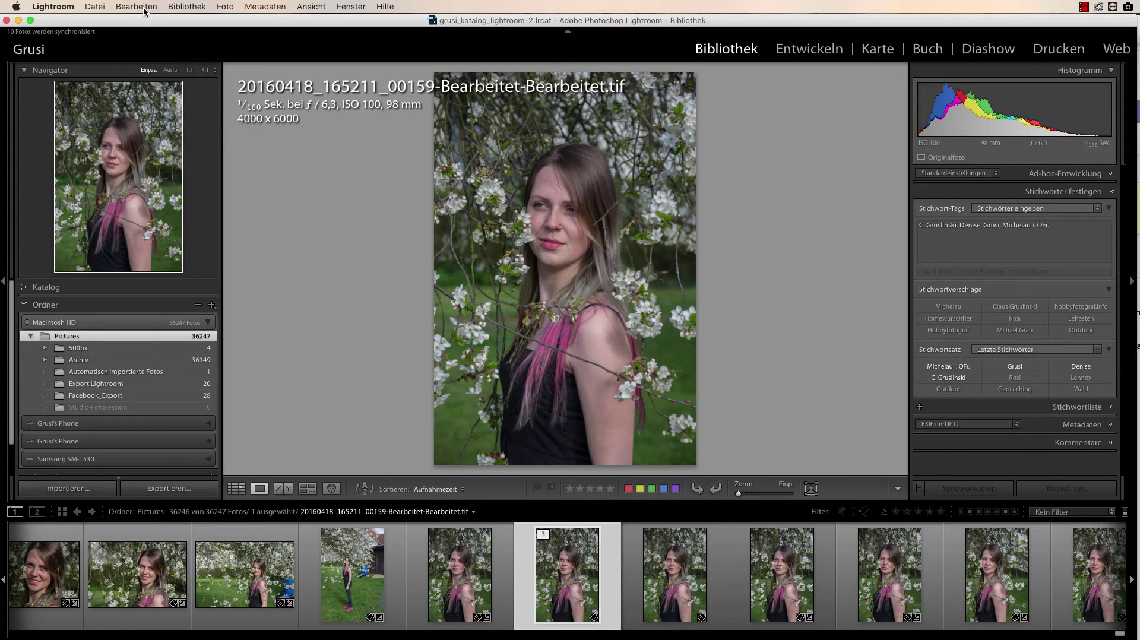
Reopen Preferences and set Viveza 2.app as the additional external editor
click(64, 8)
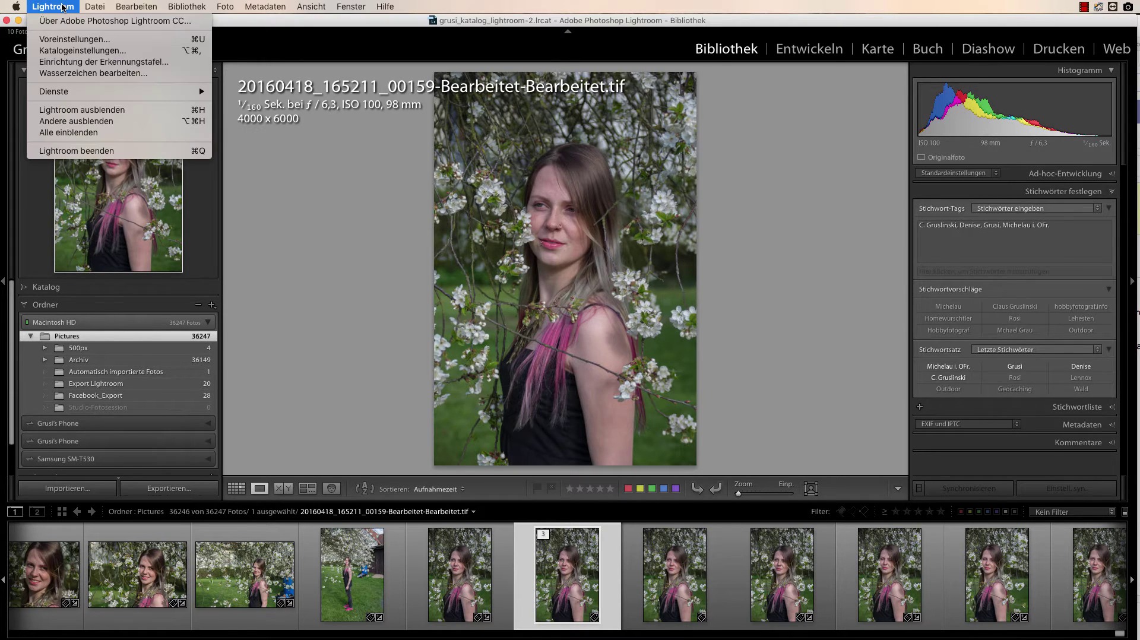
click(65, 39)
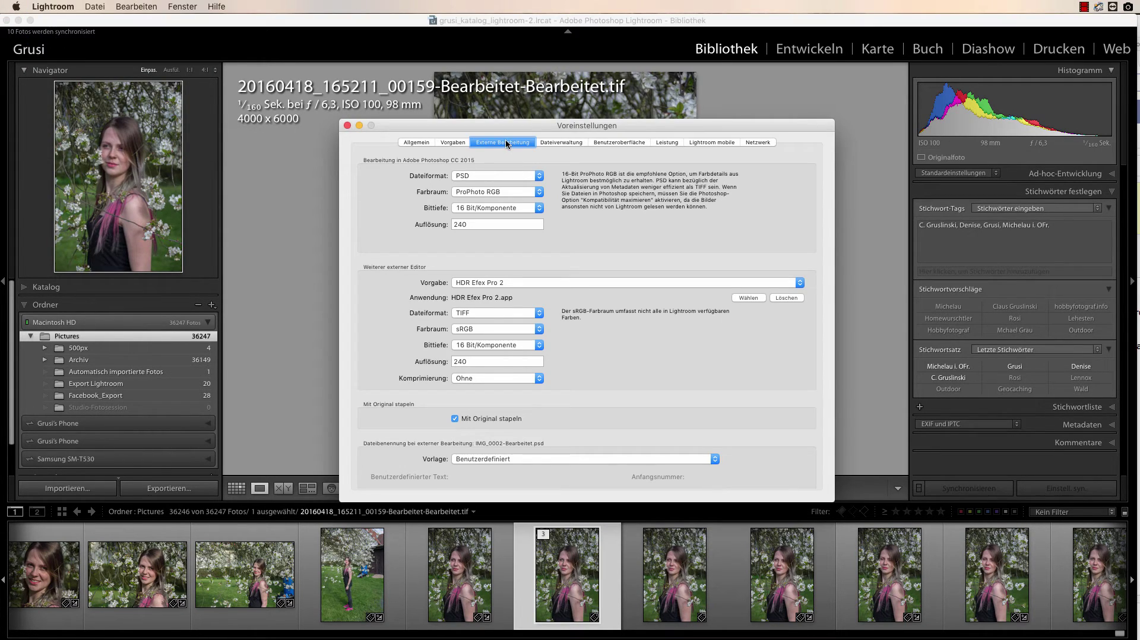
click(507, 144)
click(748, 297)
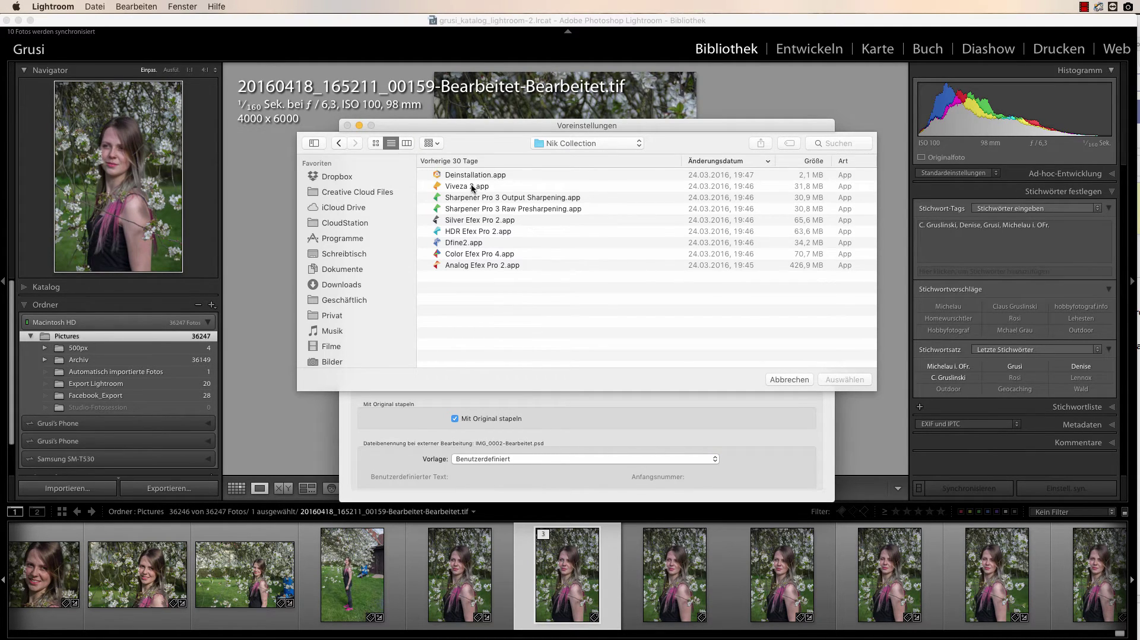
click(472, 189)
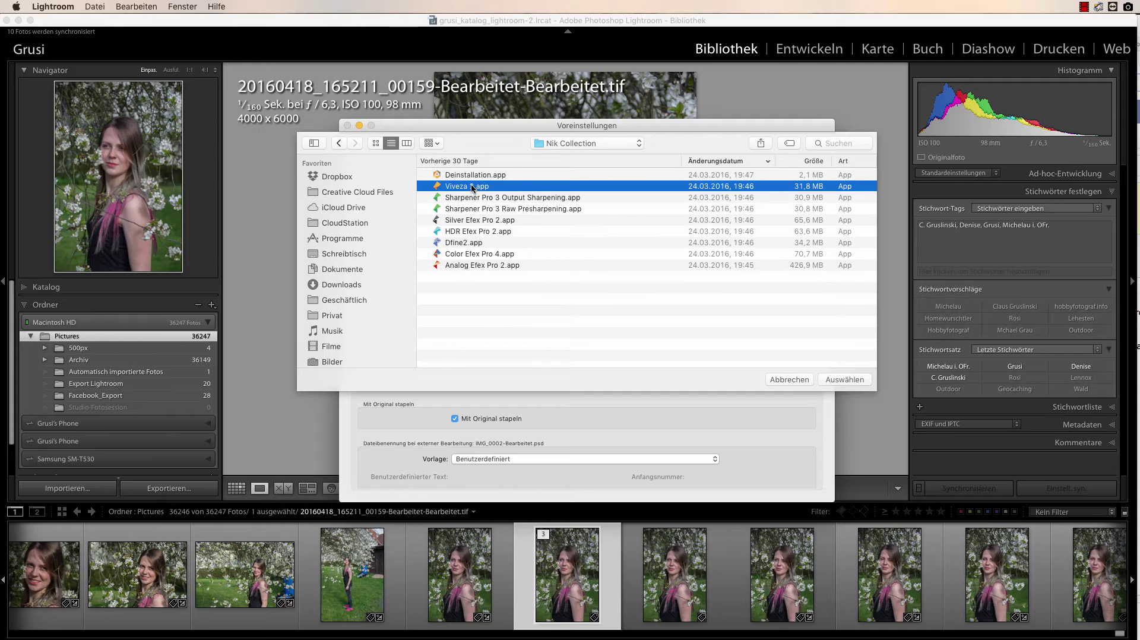
click(839, 380)
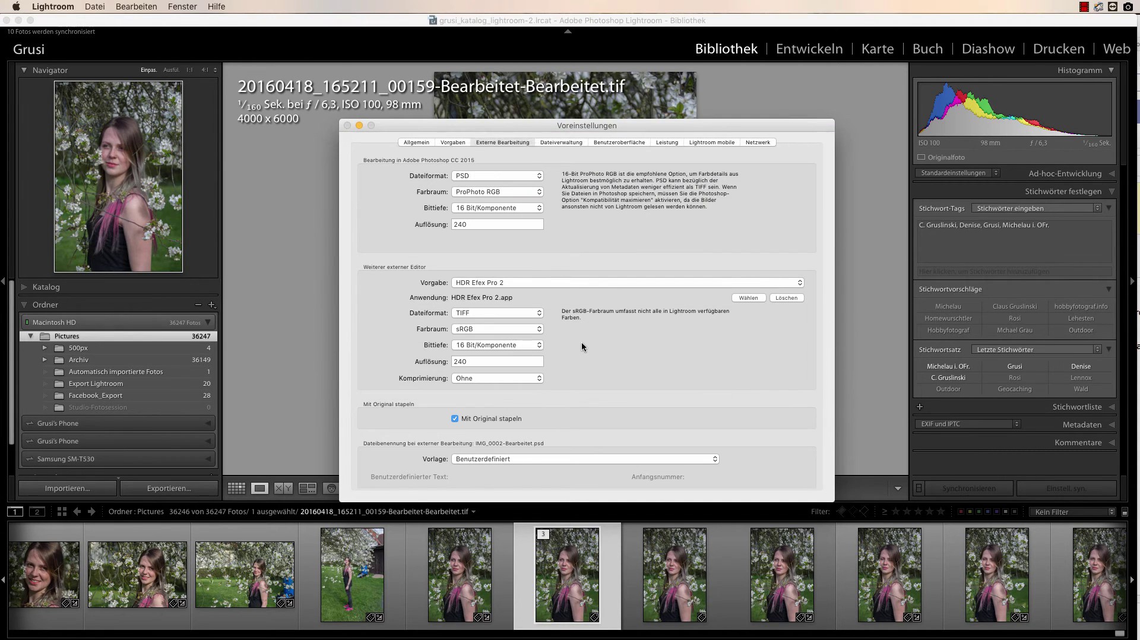
Save these editor settings as a new preset named 'Vieveza2'
click(800, 283)
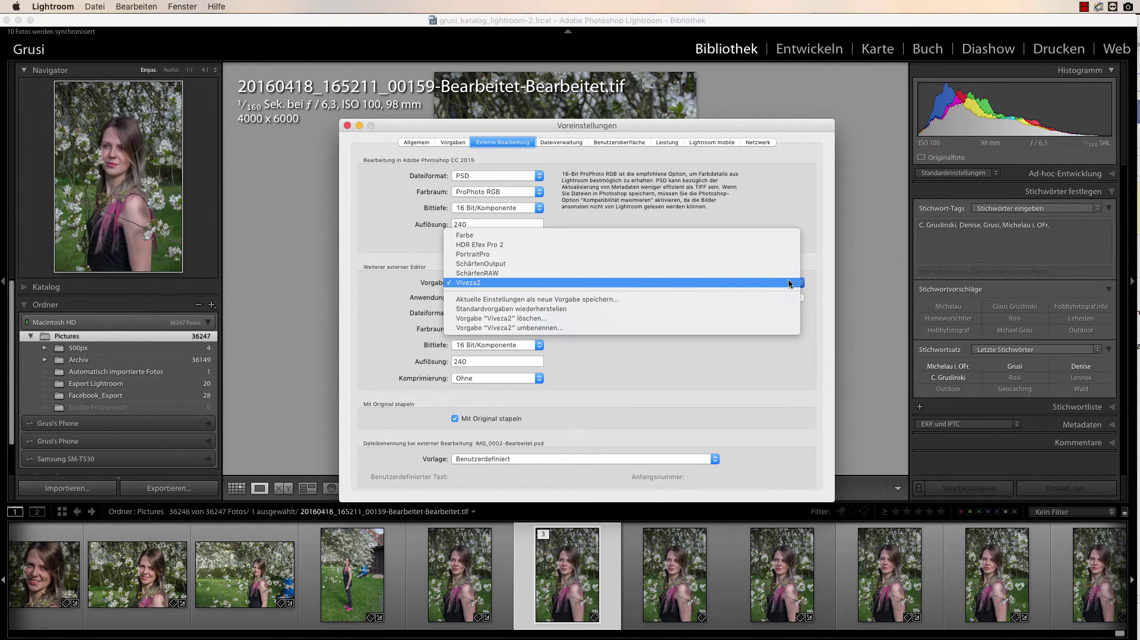
click(561, 301)
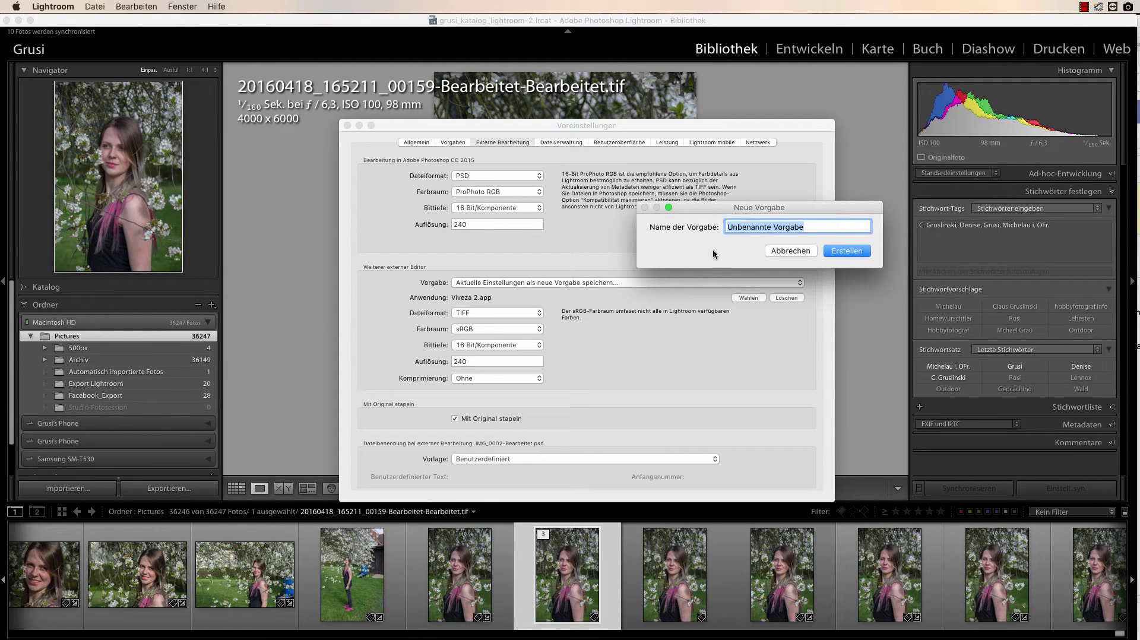
text(Vieve)
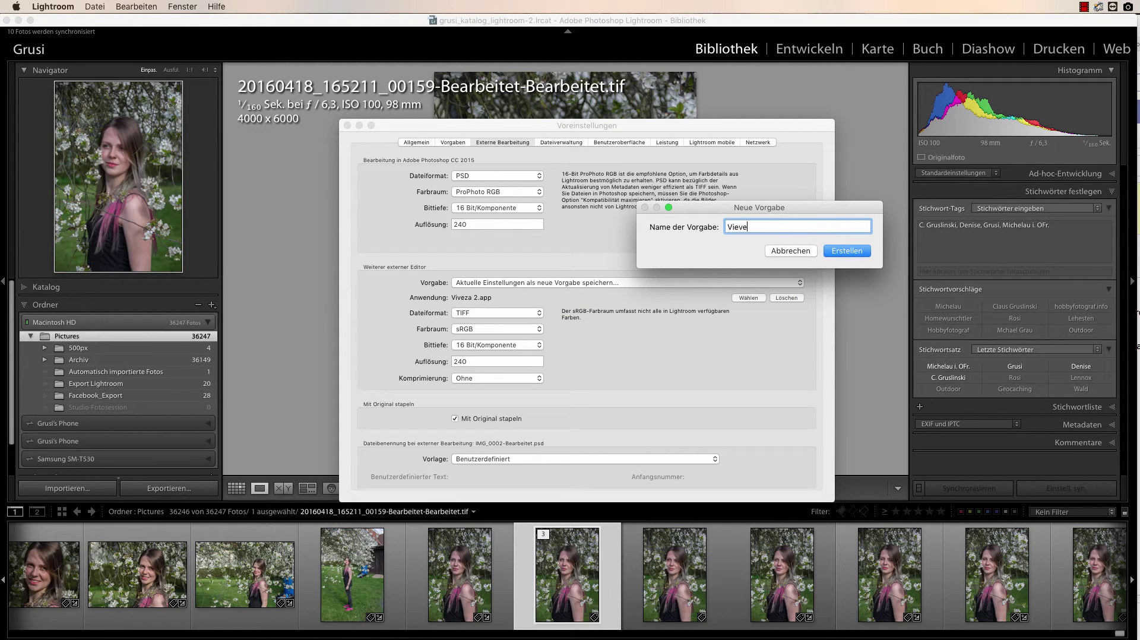
text(za2)
click(856, 251)
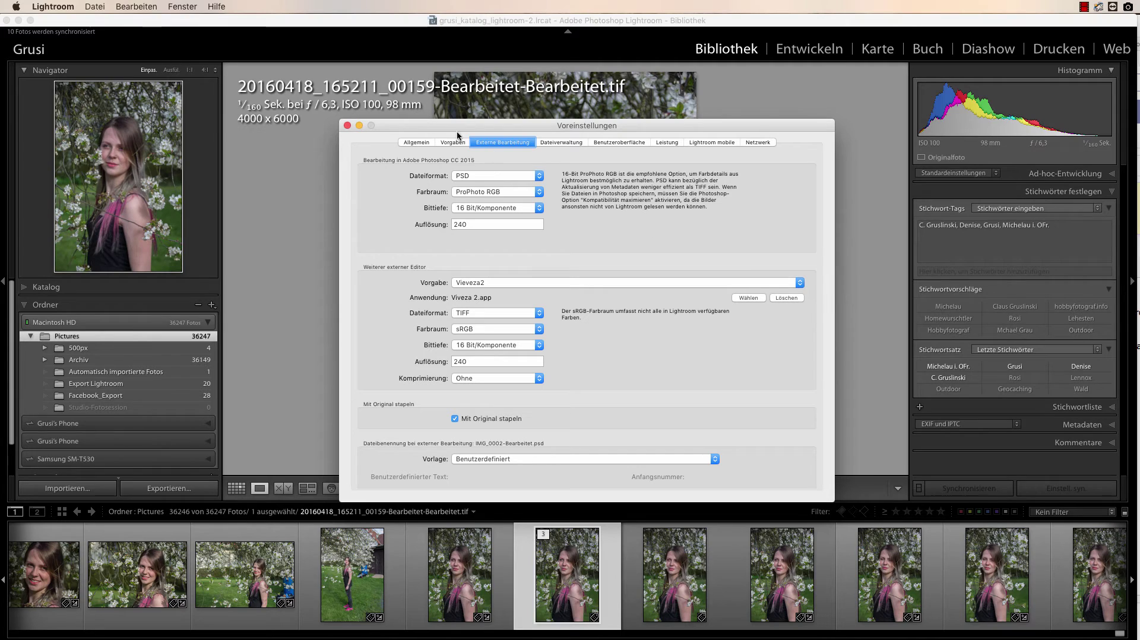
Close Preferences and check the portrait's Edit In editor list, then dismiss it
click(348, 126)
mouse_move(567, 575)
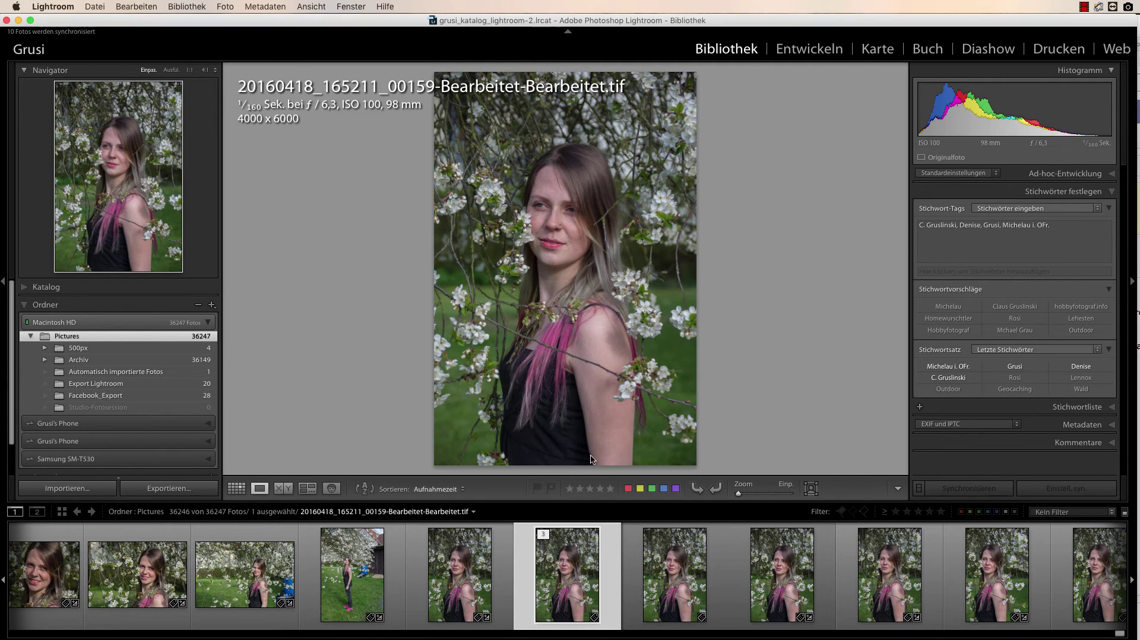
right_click(581, 563)
mouse_move(618, 561)
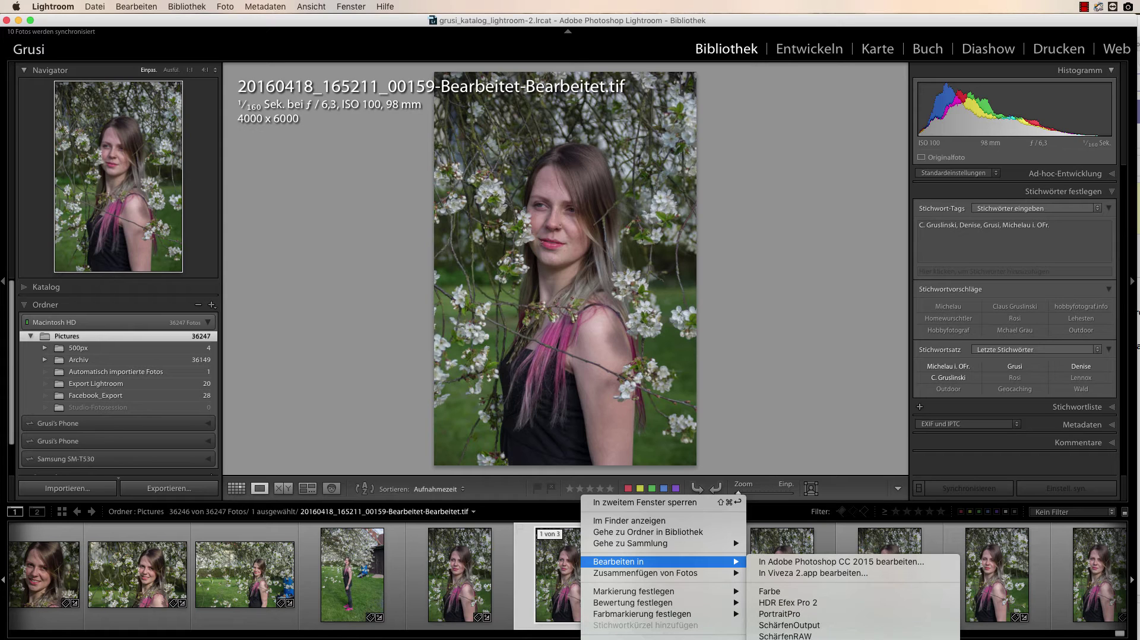
click(773, 354)
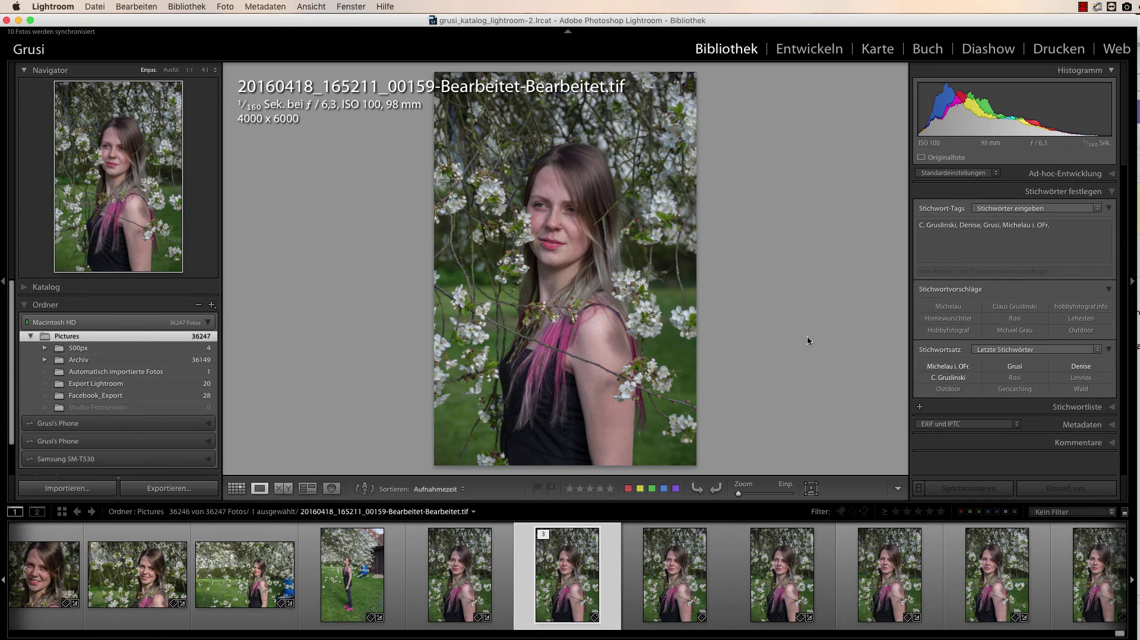
Delete the misspelled 'Vieveza2' preset from the external-editor preset list
click(69, 8)
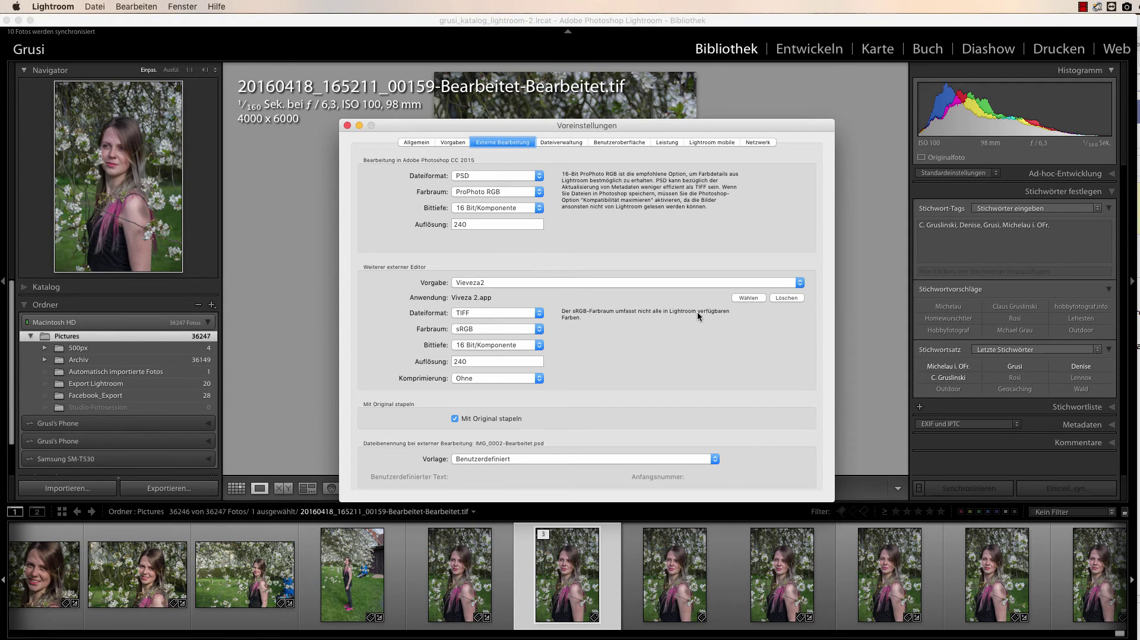
click(800, 282)
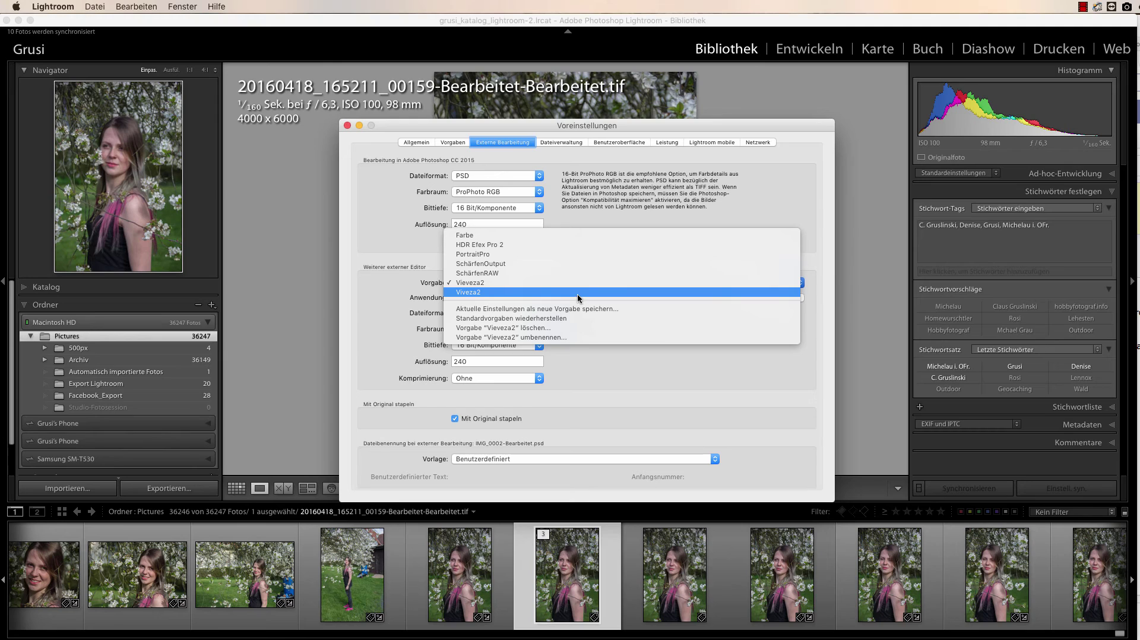
click(553, 285)
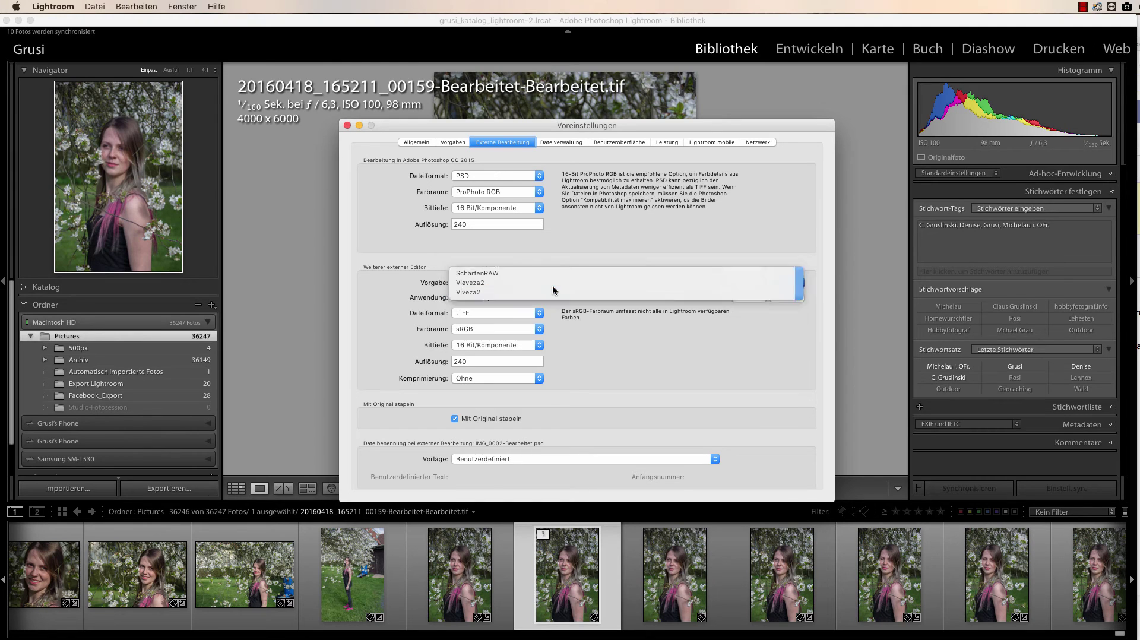
click(554, 283)
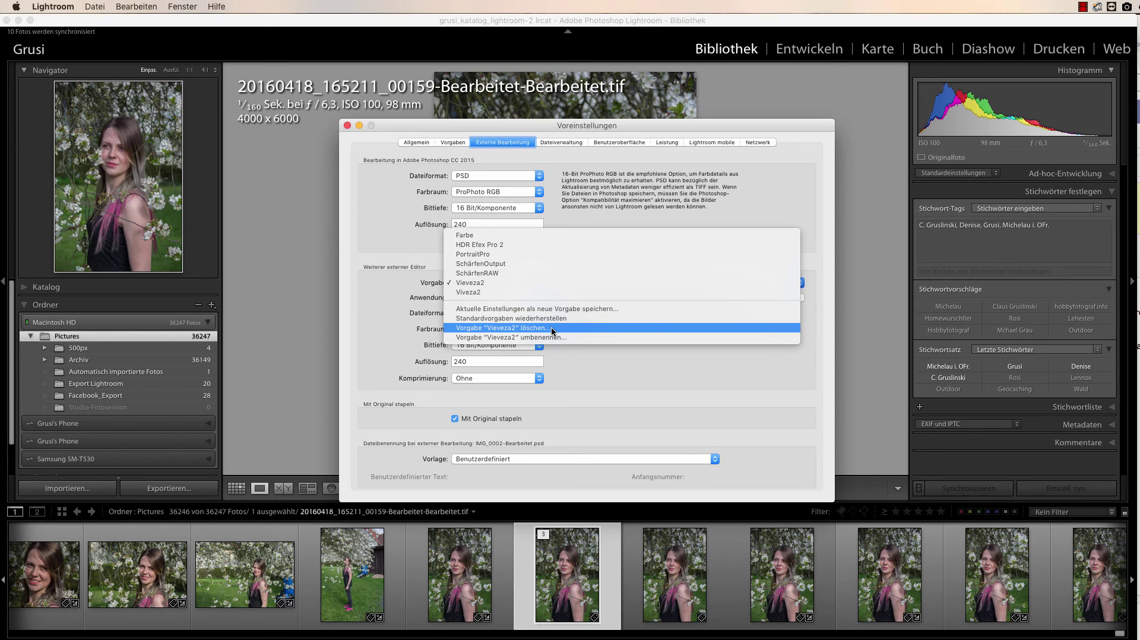
click(520, 328)
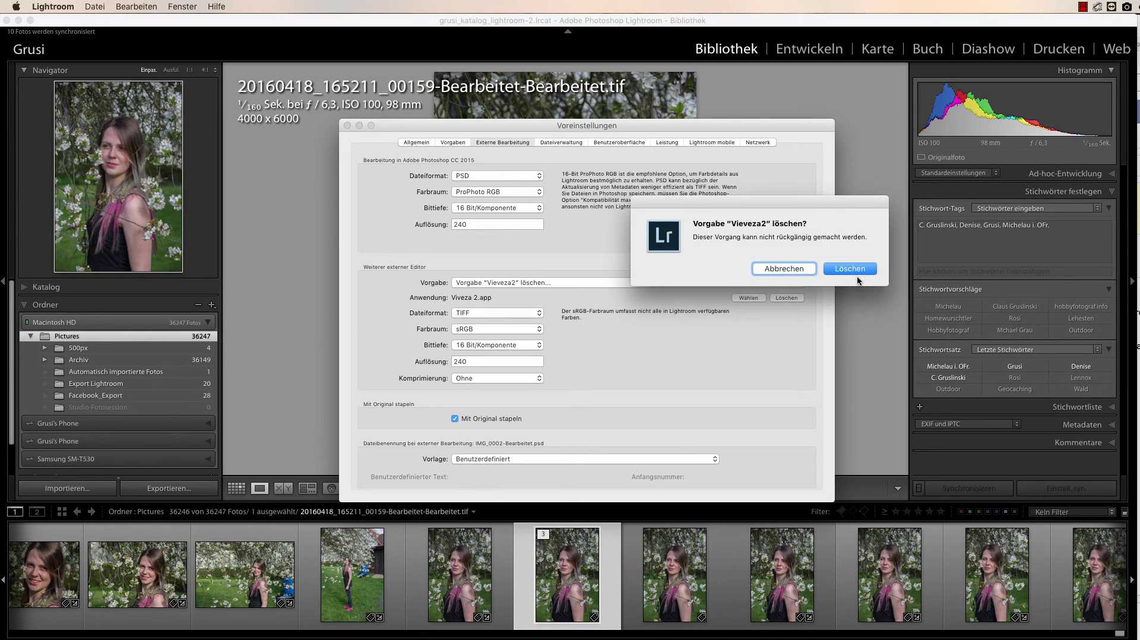
click(855, 273)
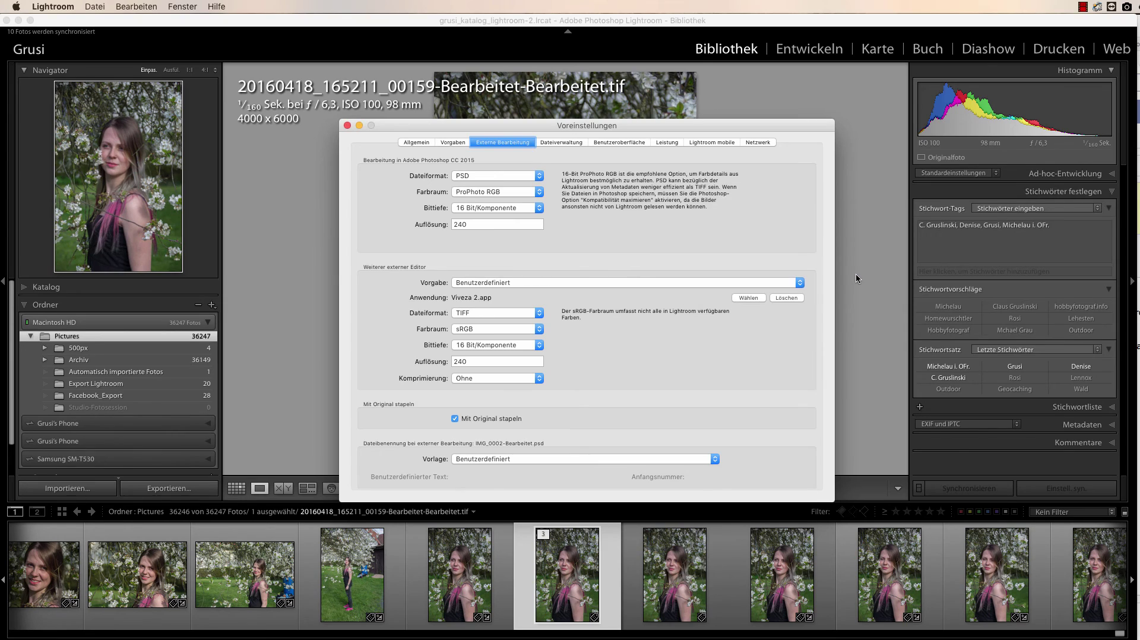
Select the 'Viveza2' preset and delete it, confirming with Löschen
click(799, 285)
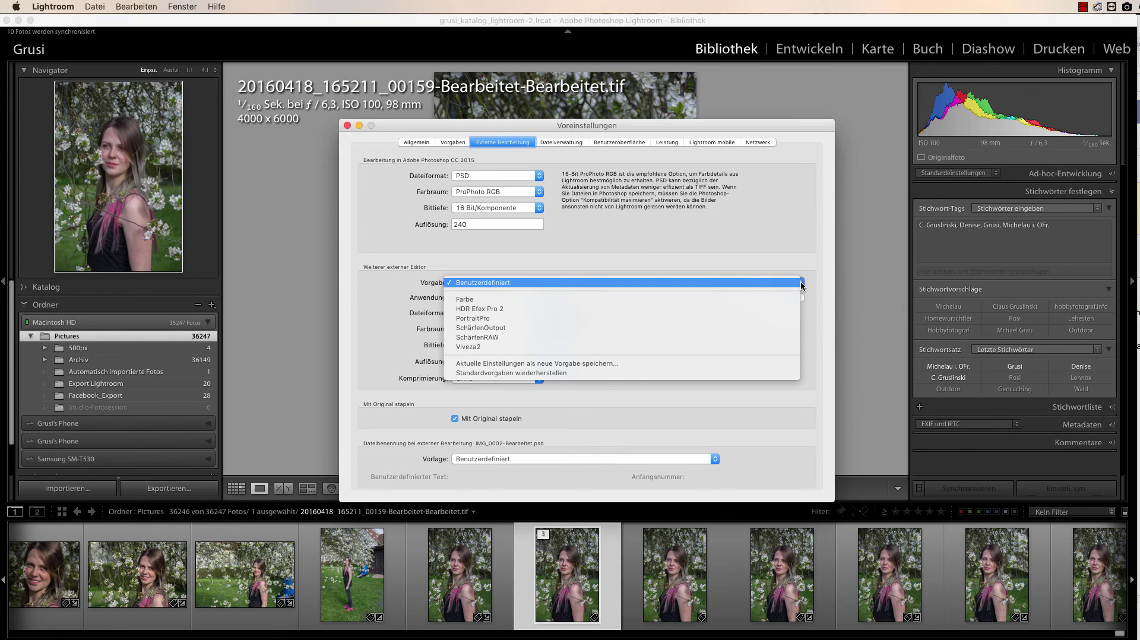
click(494, 348)
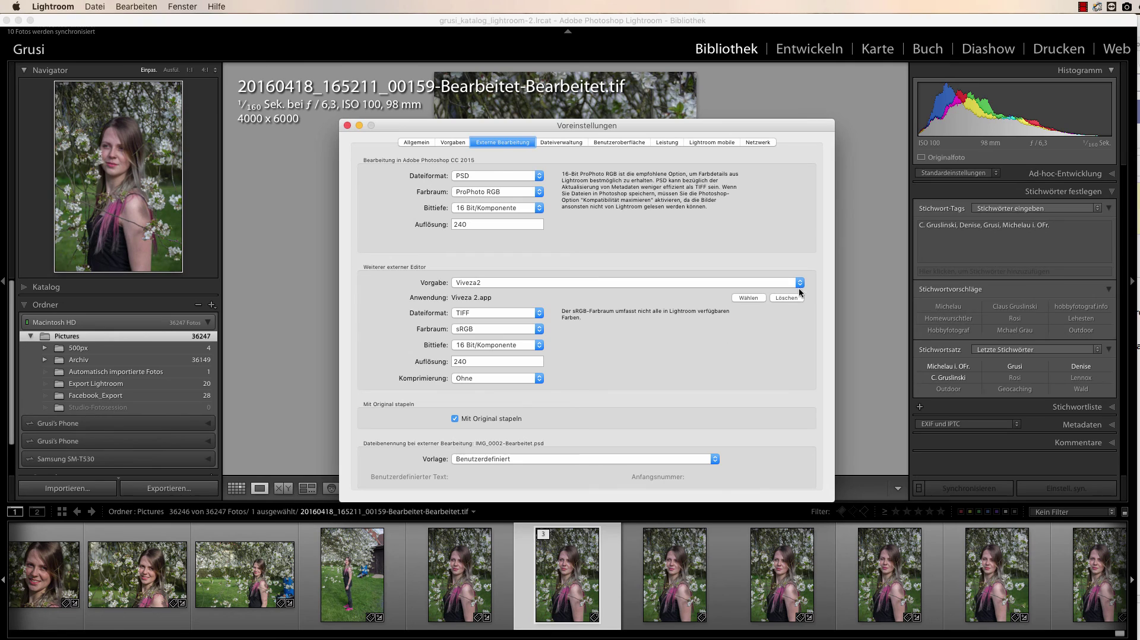
click(799, 285)
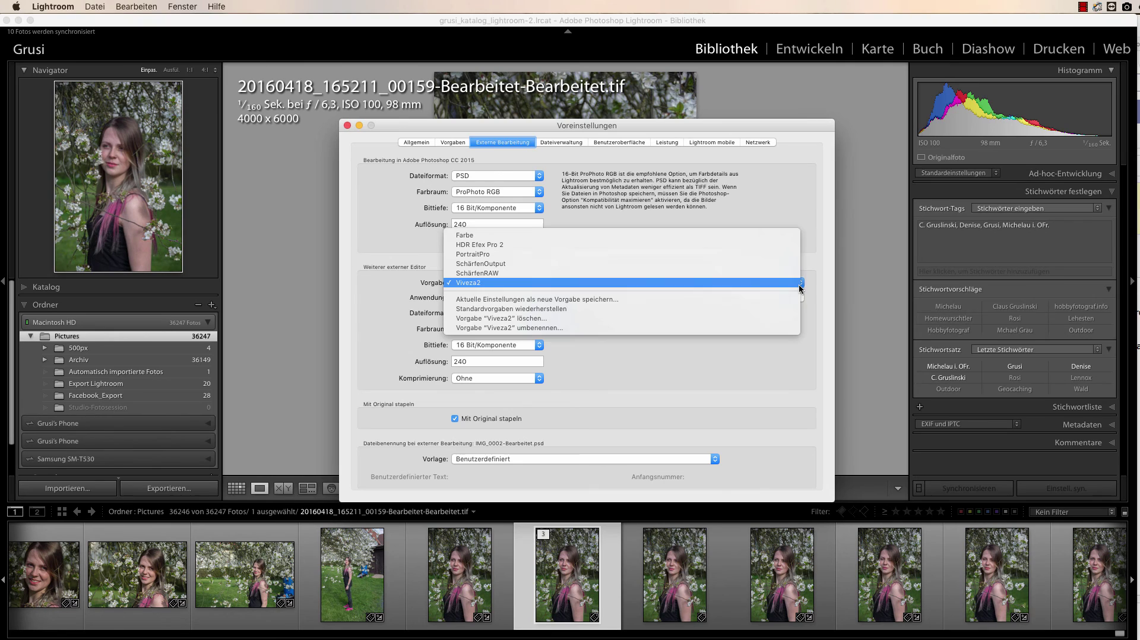
click(540, 319)
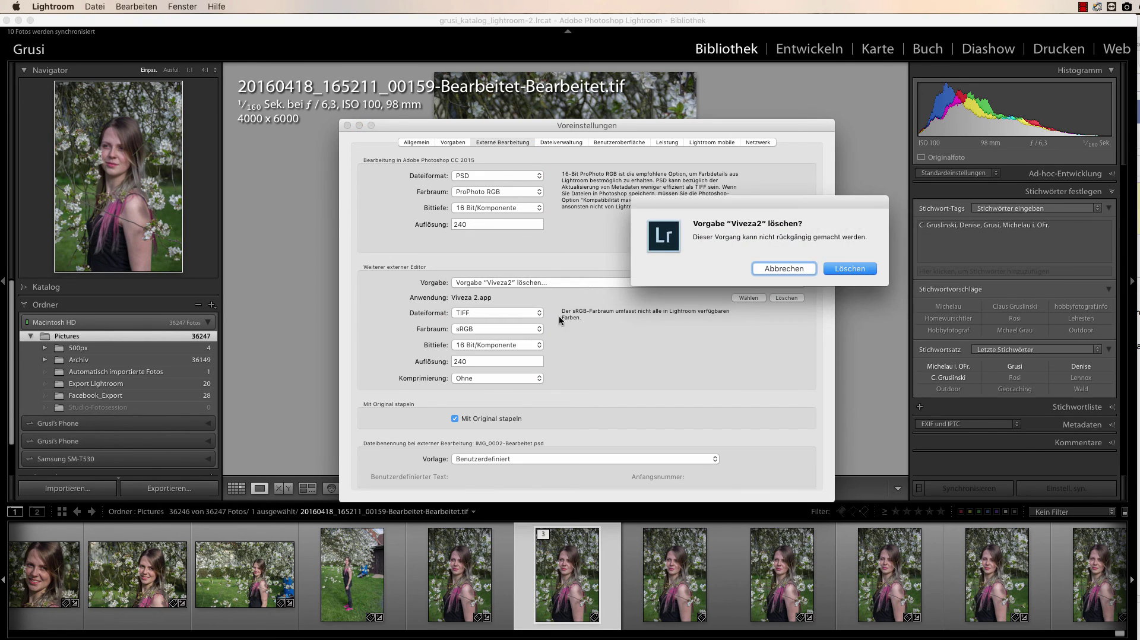
click(857, 270)
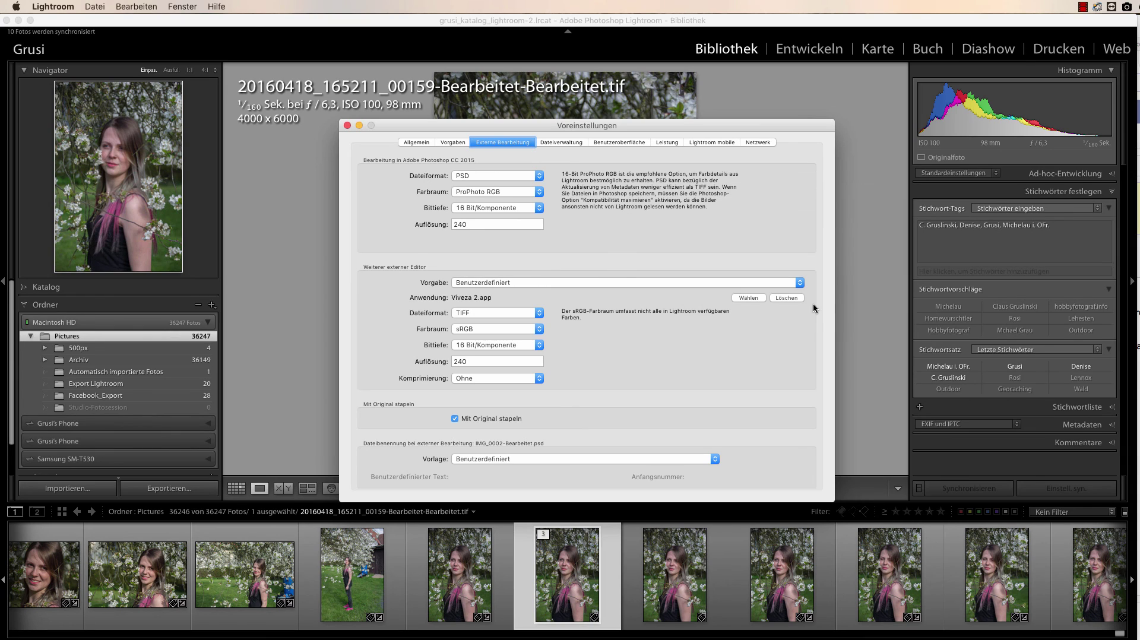
Check the remaining presets in the list, then close the Preferences window
click(801, 280)
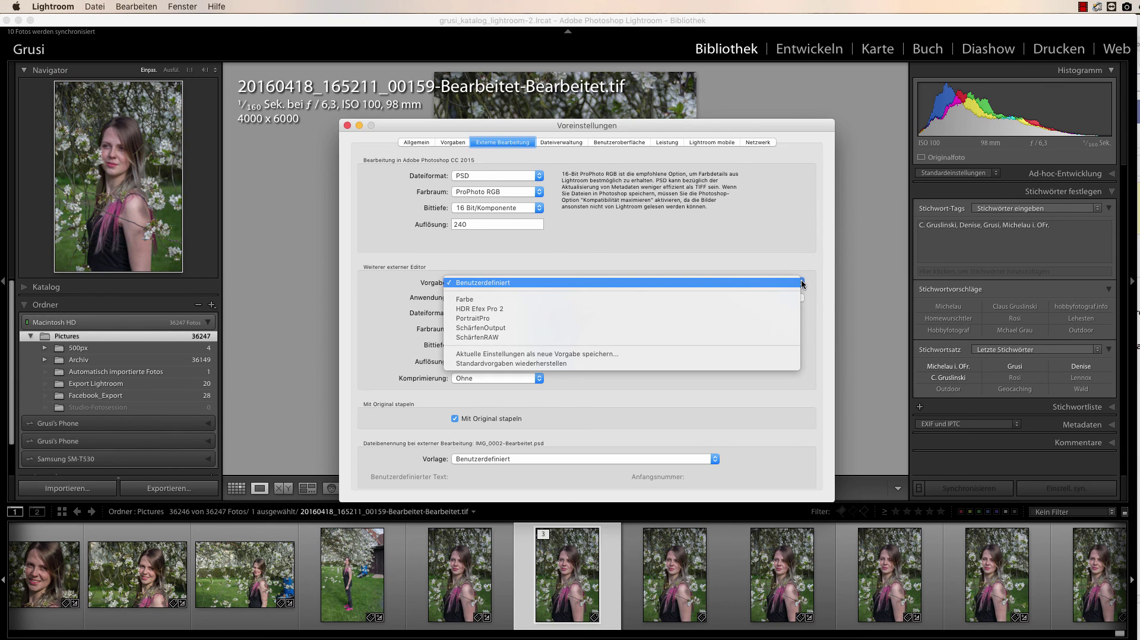
click(758, 239)
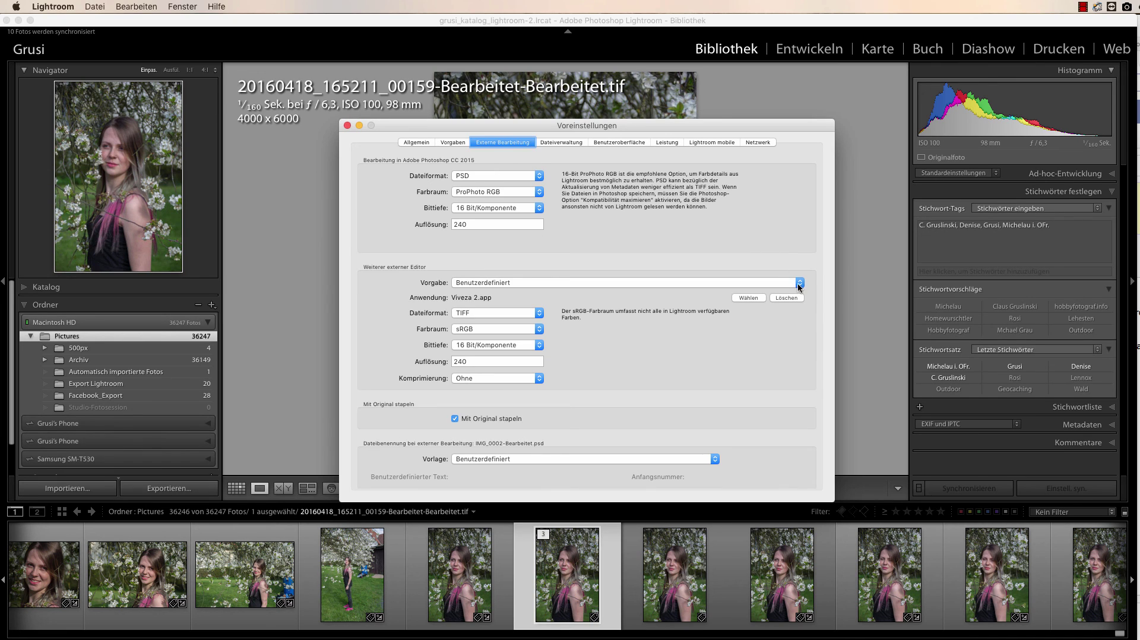
click(348, 126)
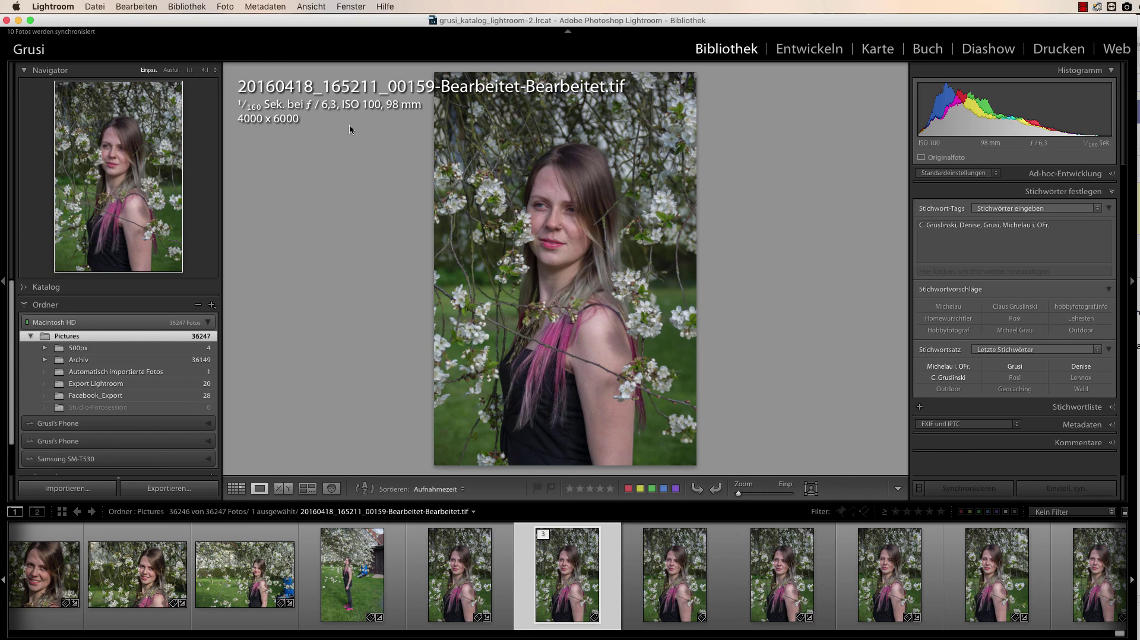